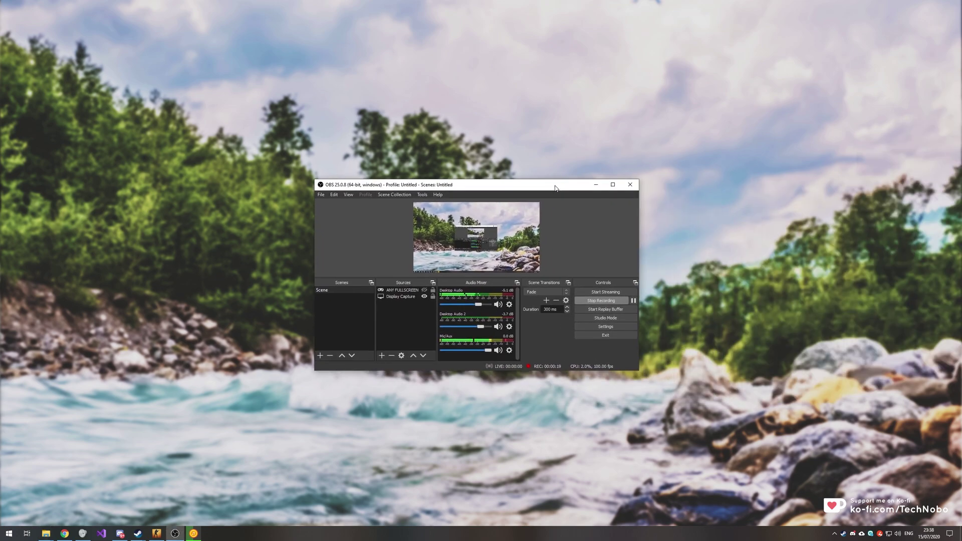
click(231, 402)
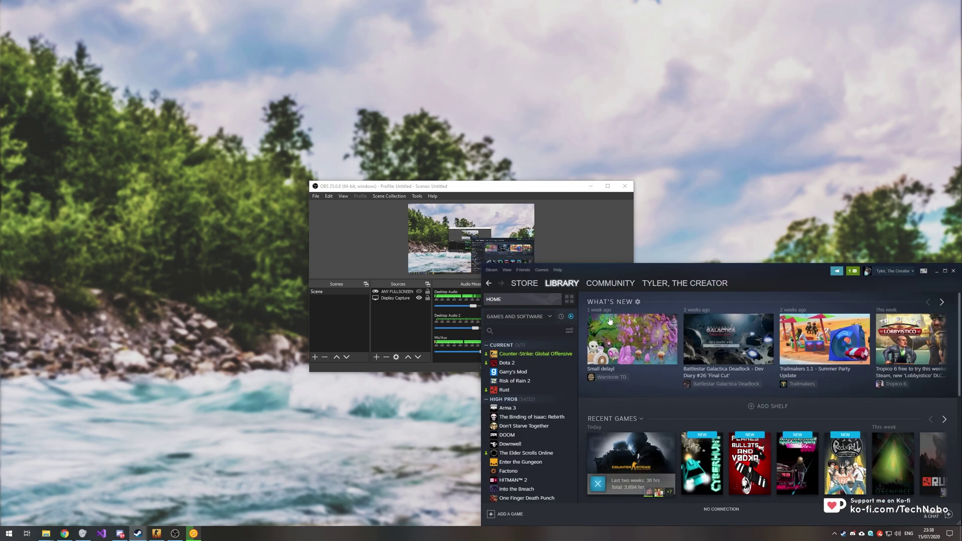
click(527, 355)
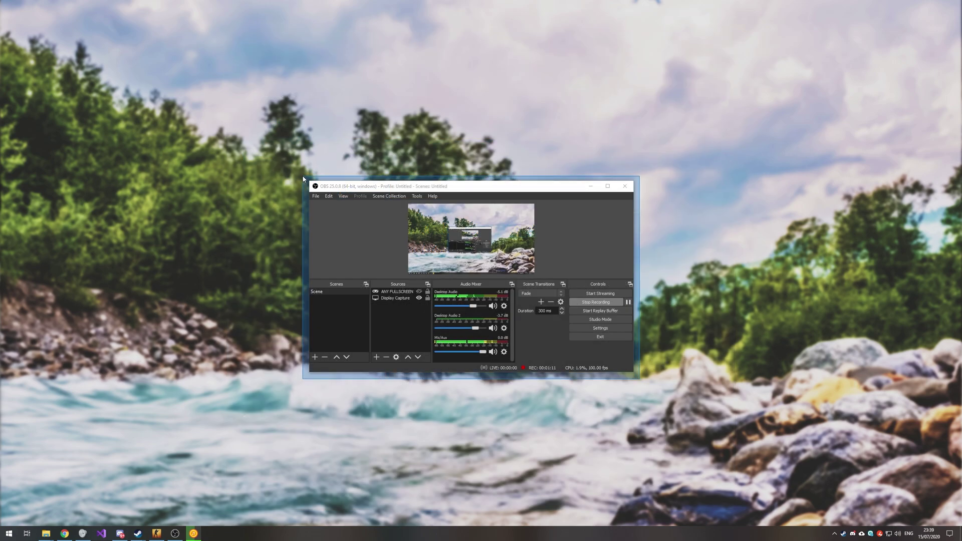
drag(303, 177, 299, 172)
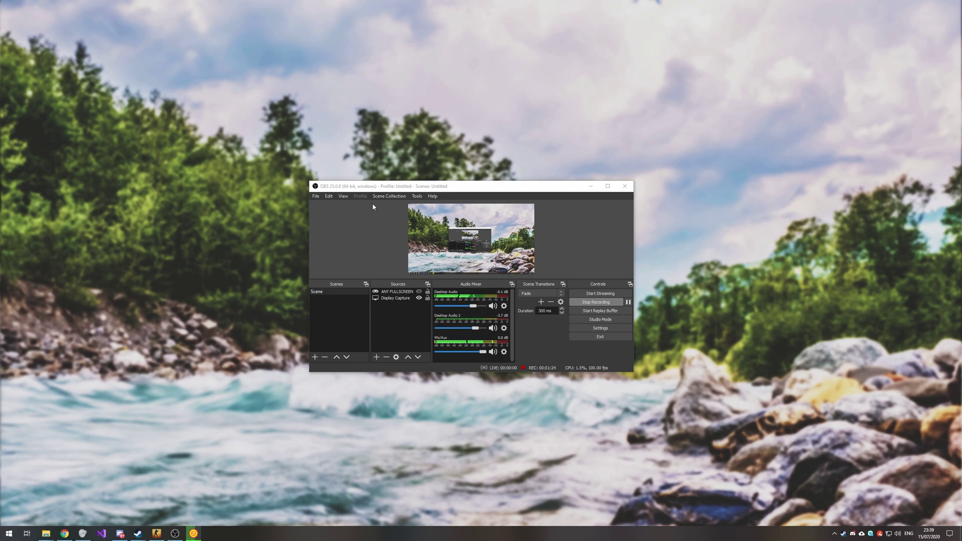
click(409, 291)
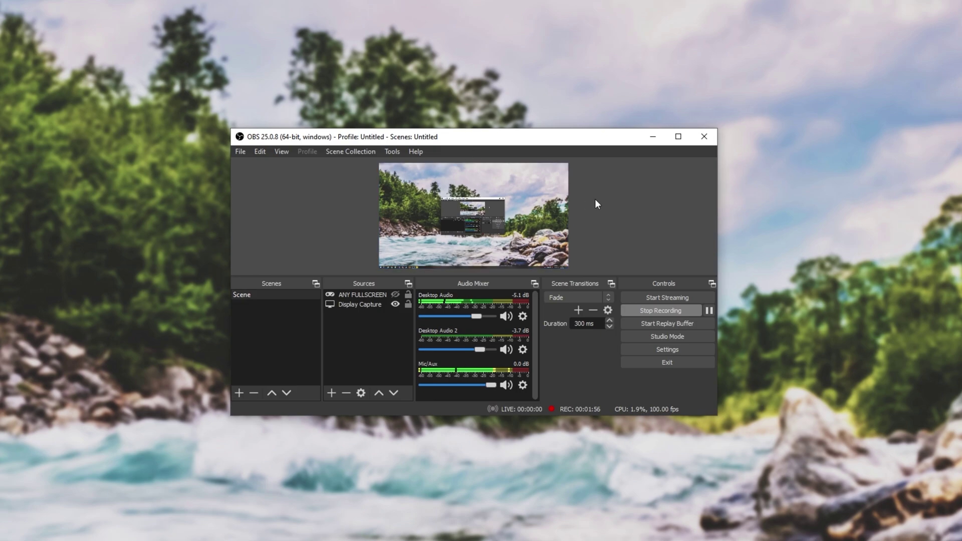
Review the properties of the Display Capture source in OBS and close them.
click(365, 305)
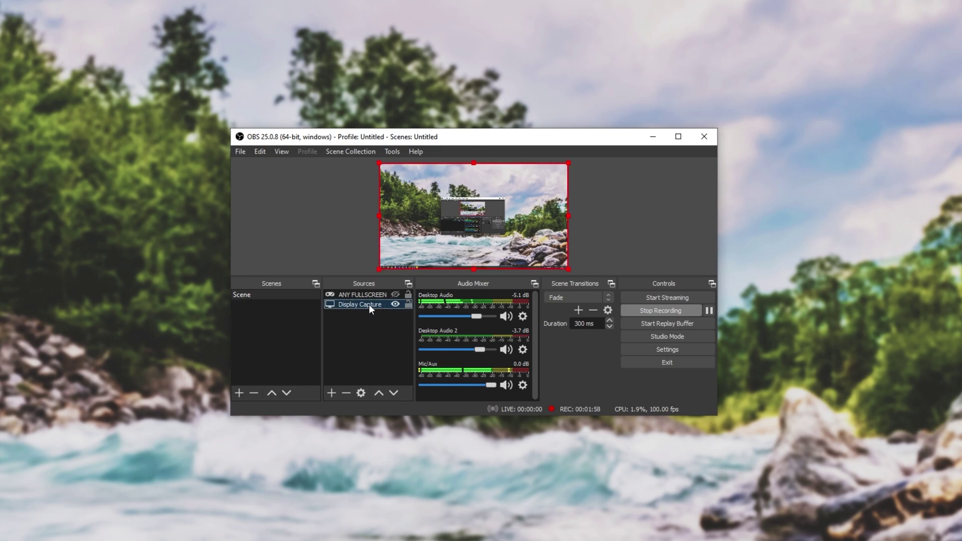
double_click(368, 304)
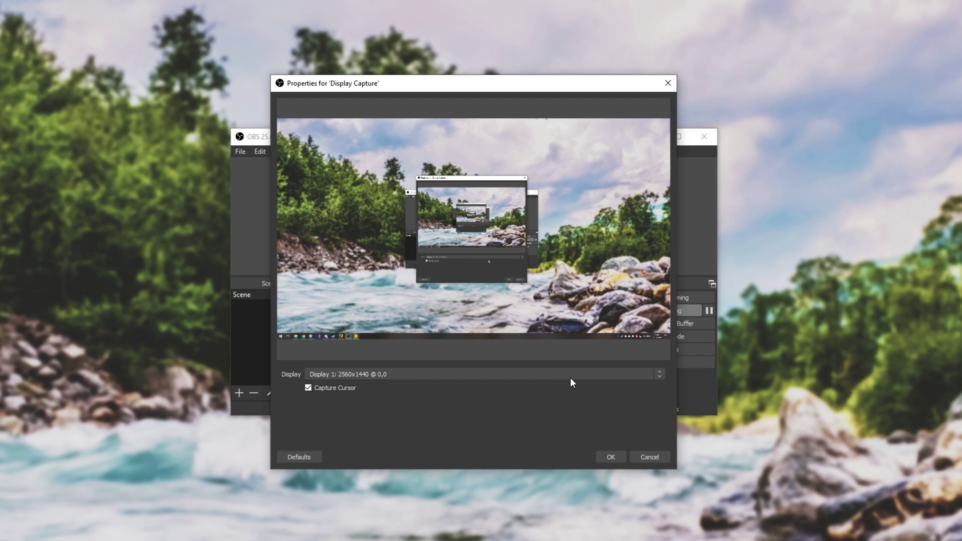
click(623, 454)
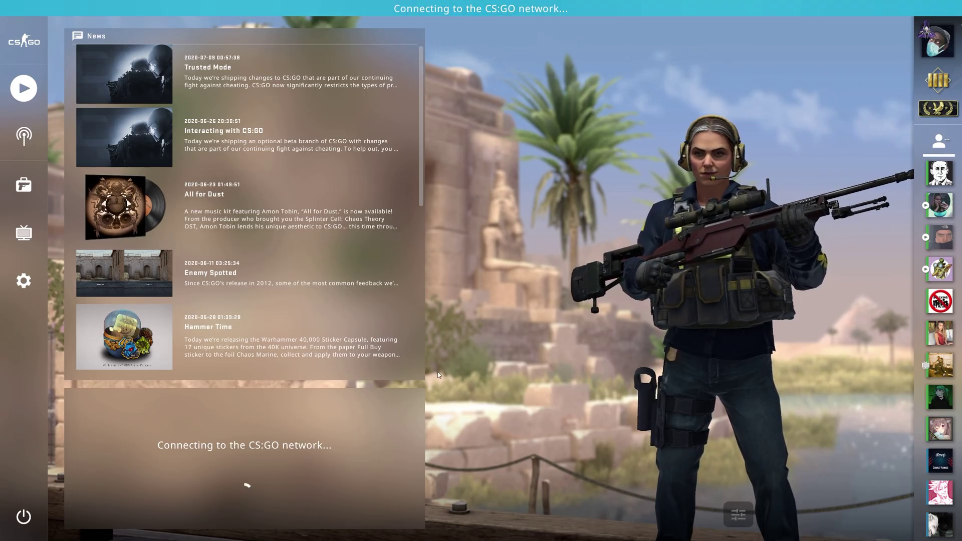
In CS:GO's video settings, set the Display Mode to Fullscreen Windowed and apply the change.
scroll(350, 218, down, 5)
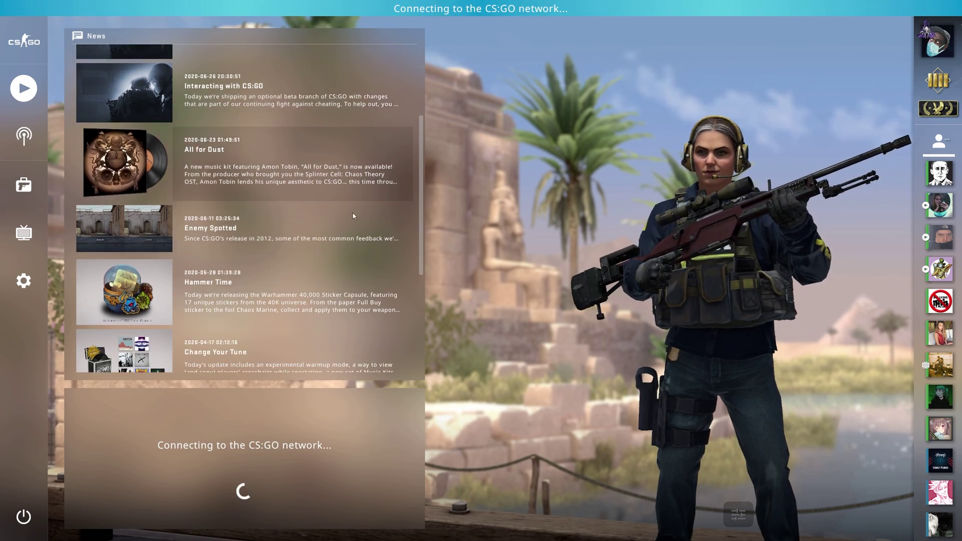
scroll(349, 218, up, 5)
click(27, 286)
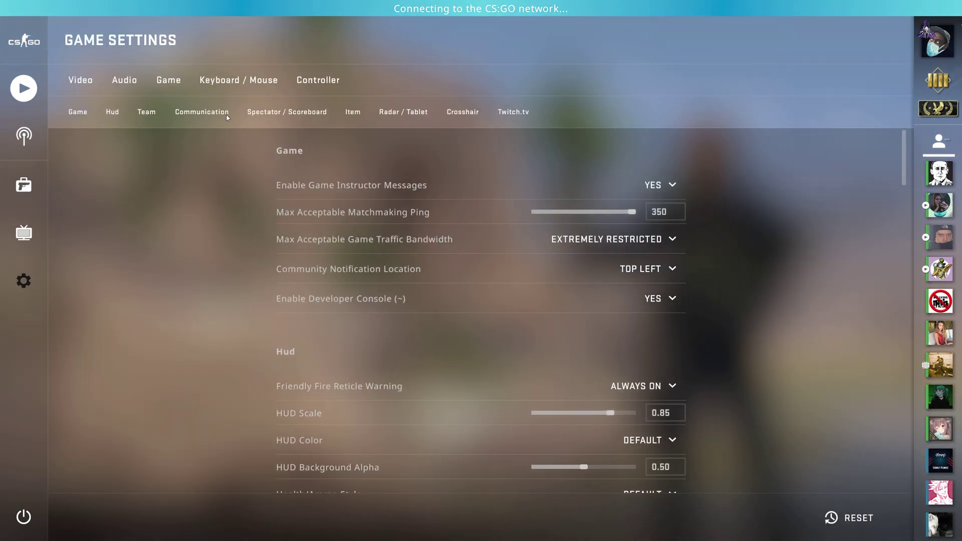
click(80, 80)
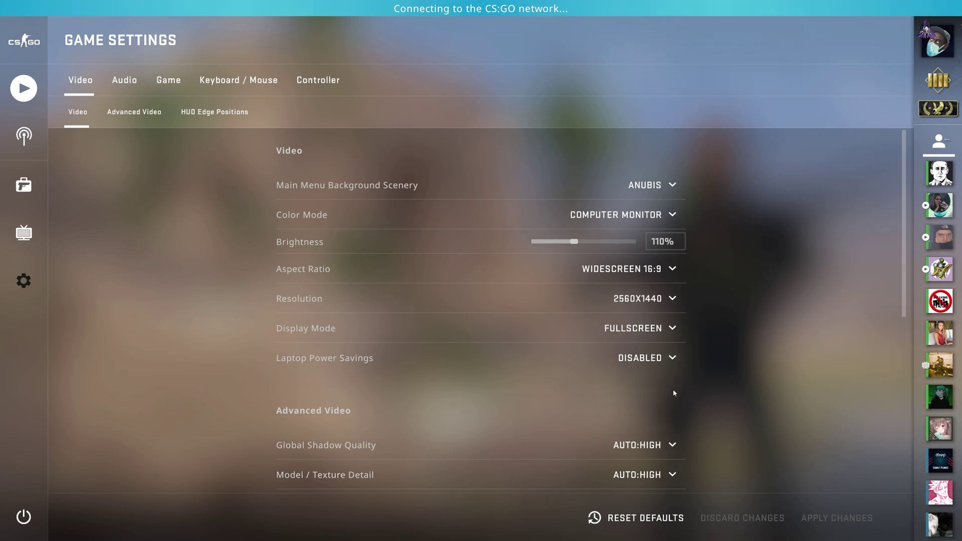
click(632, 335)
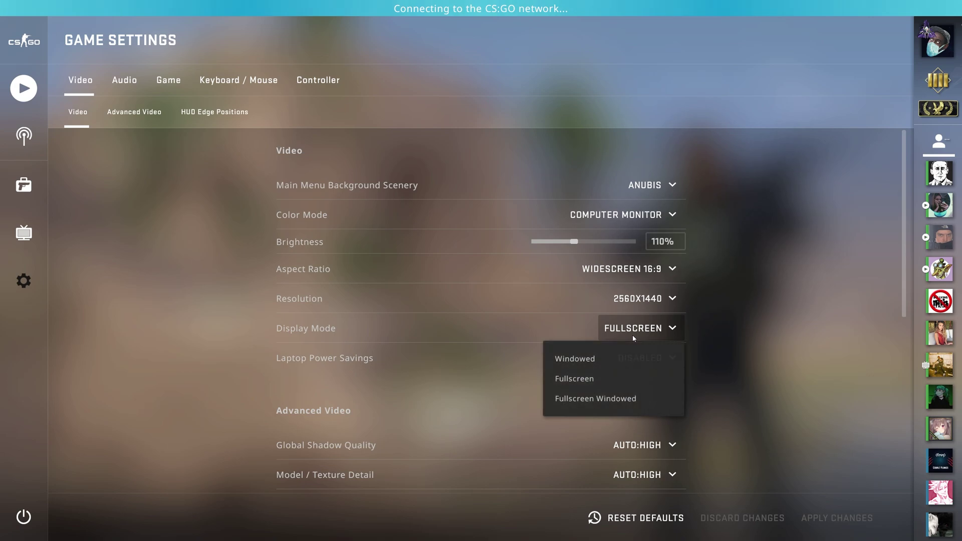
click(609, 399)
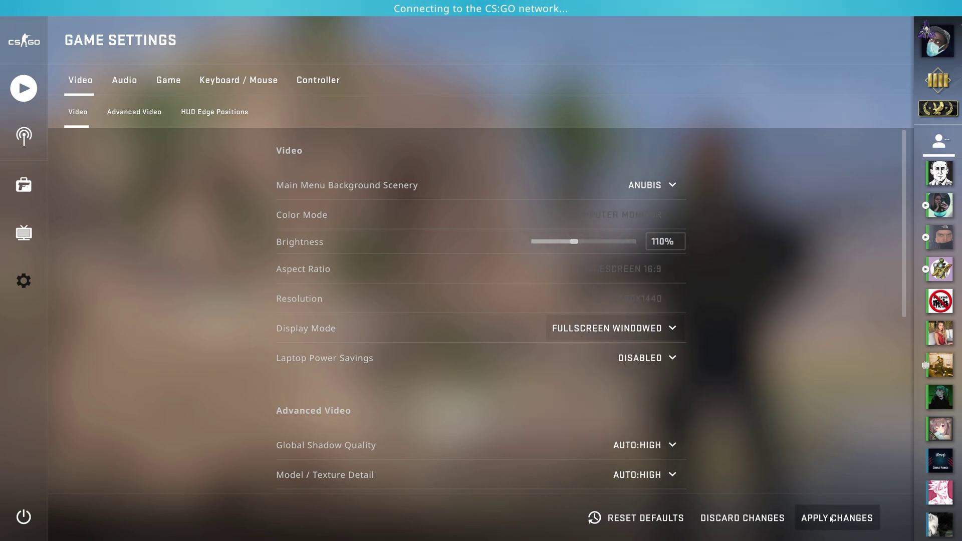
click(830, 519)
Set the Display Mode to Windowed and apply the change.
drag(961, 203, 957, 182)
click(614, 328)
click(587, 359)
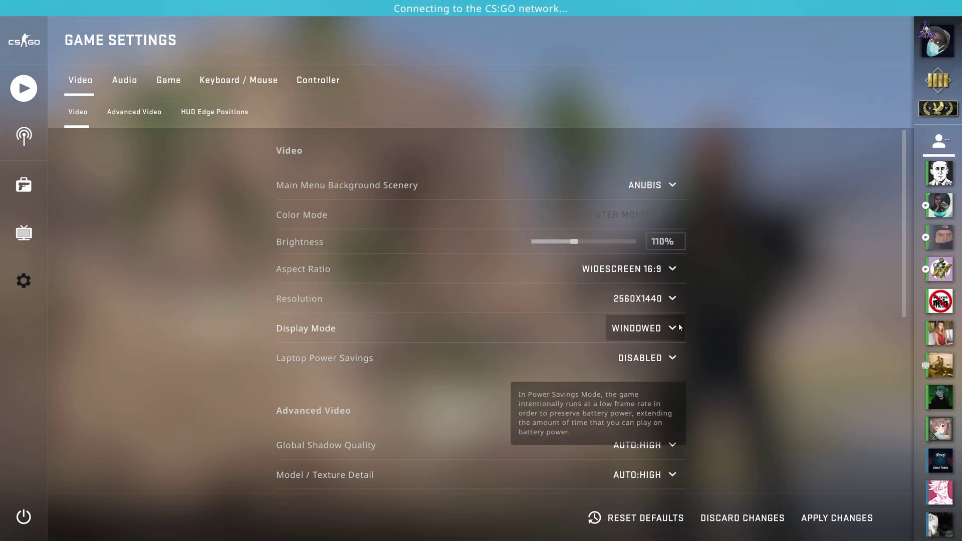
click(837, 518)
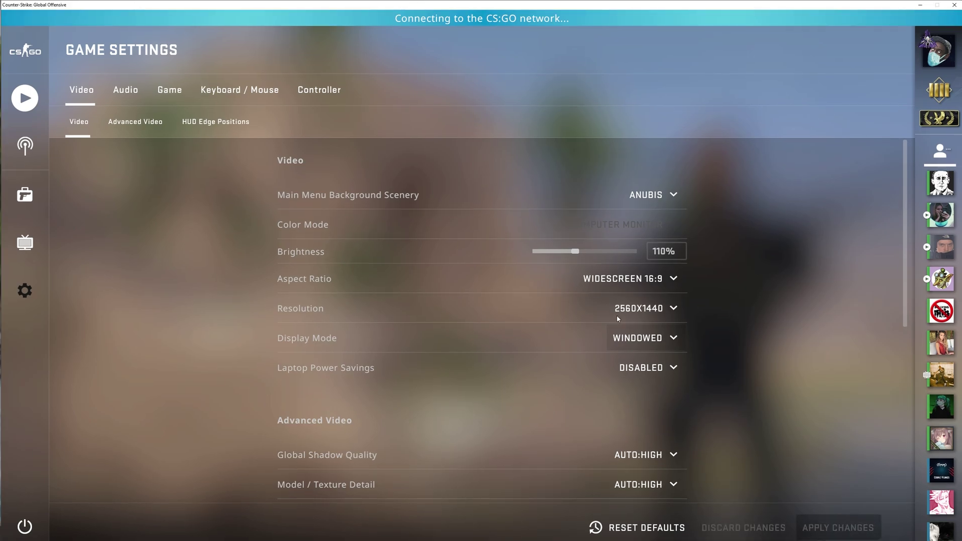
Switch the Display Mode from Windowed back to Fullscreen Windowed and apply it.
click(633, 343)
click(624, 406)
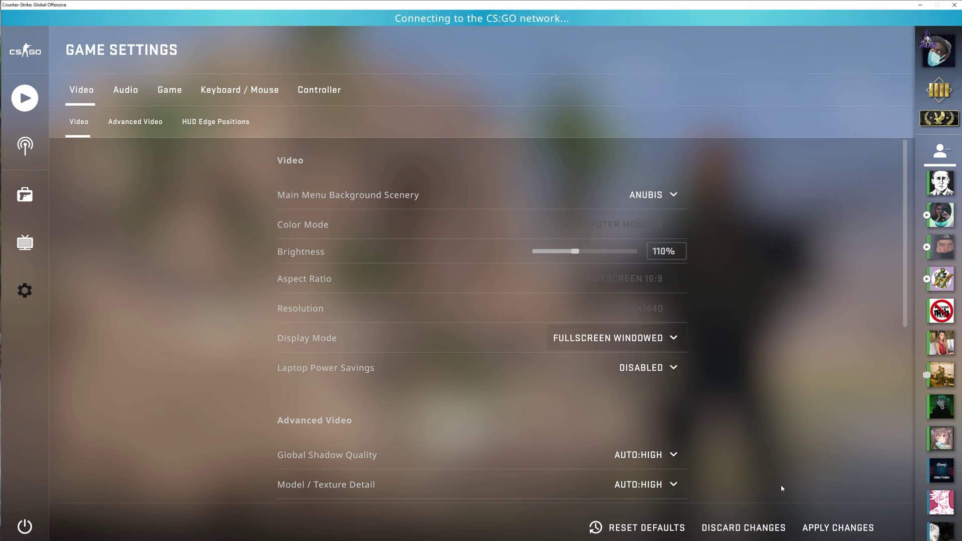
click(836, 527)
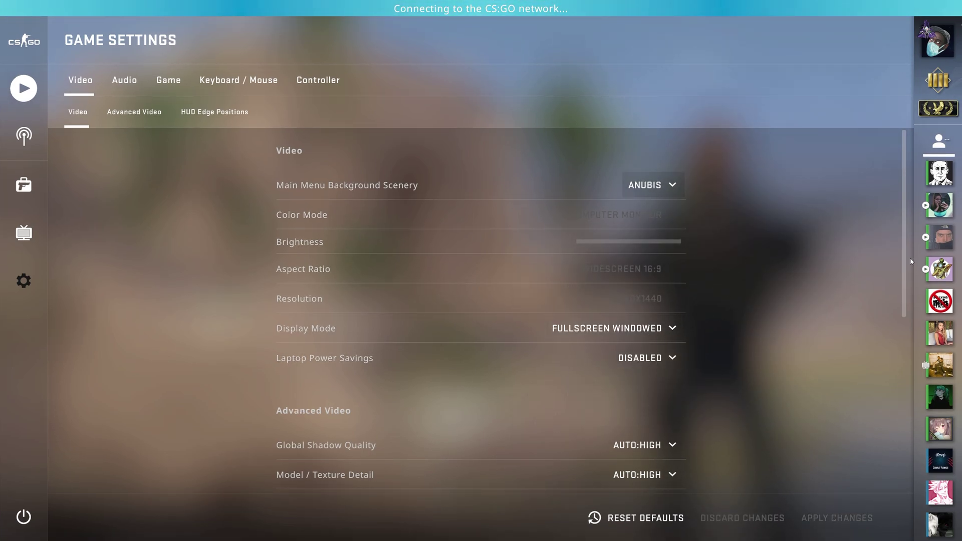
Switch to OBS over the game and add a new Window Capture source with its default name.
key(alt+Tab)
drag(515, 194, 507, 191)
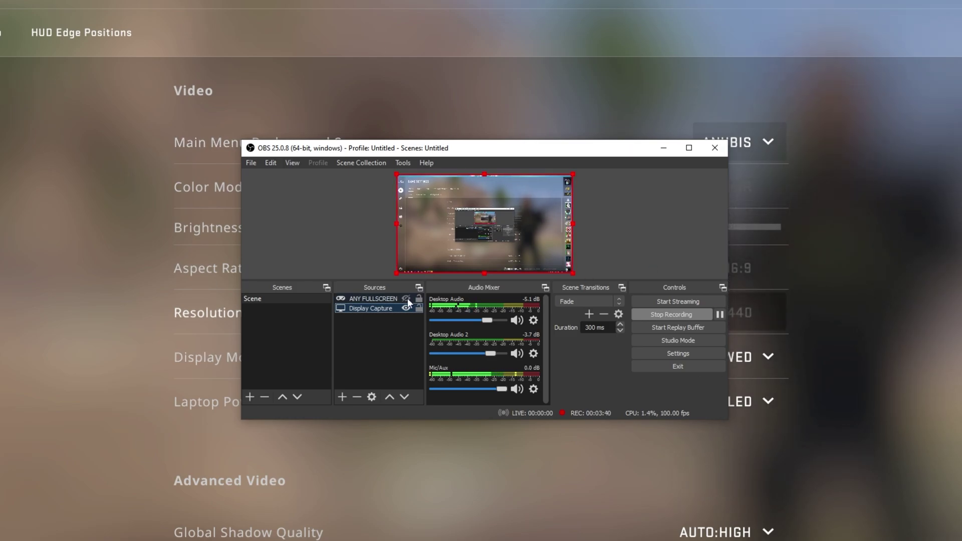
drag(586, 150, 423, 158)
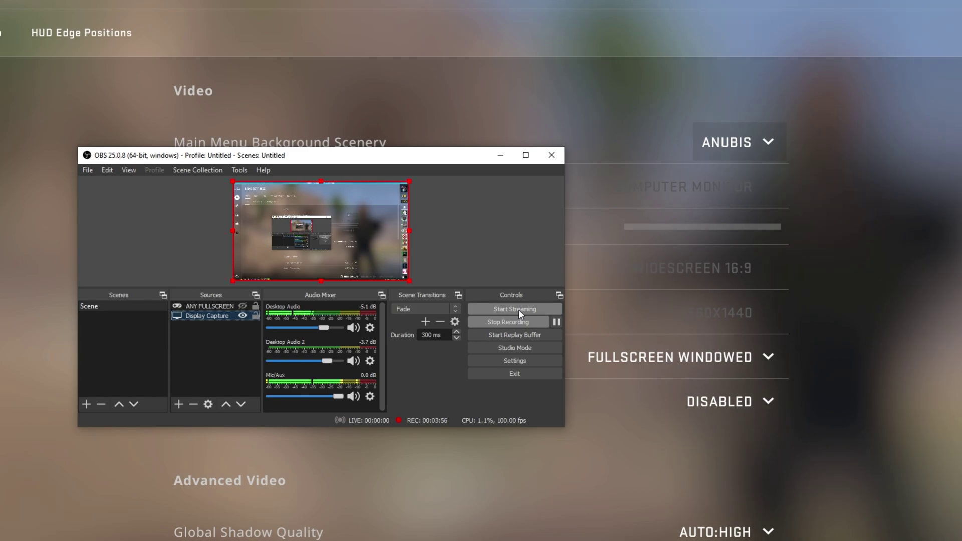
drag(430, 155, 622, 174)
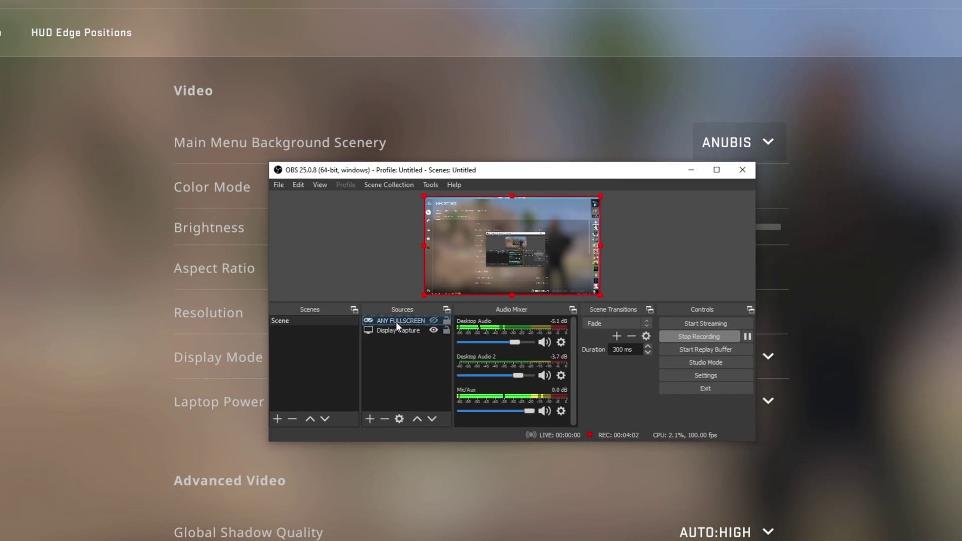
click(371, 418)
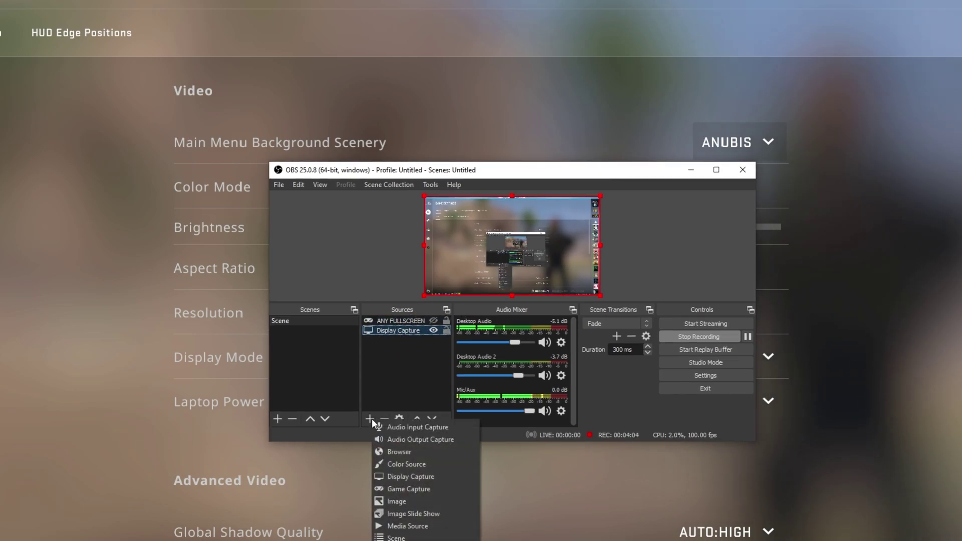
click(429, 540)
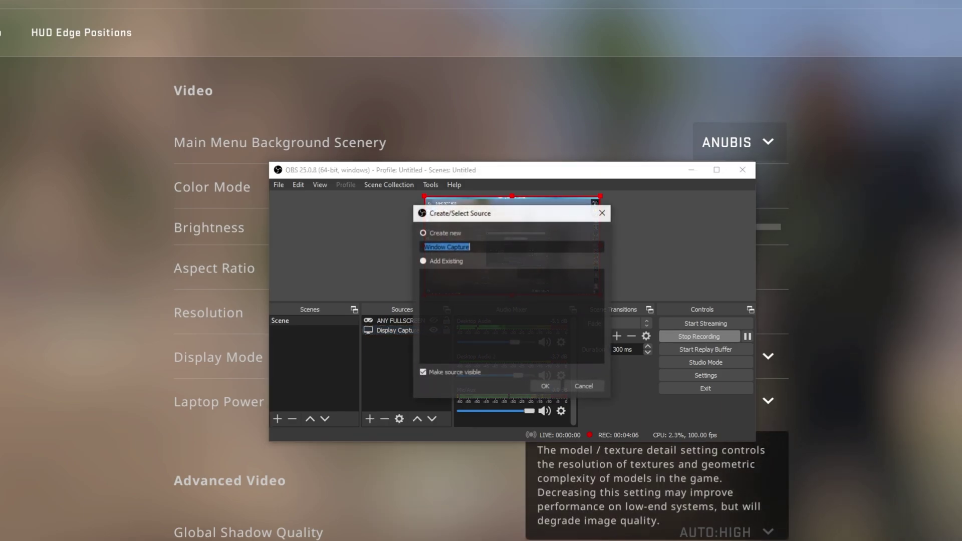
click(540, 387)
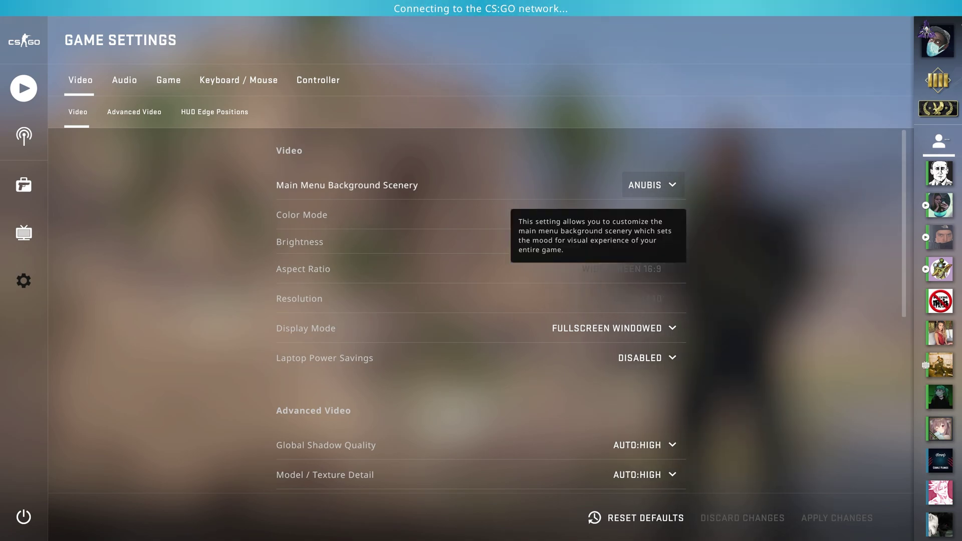
Switch back and forth between OBS and the CS:GO video settings to check window switching.
key(alt+Tab)
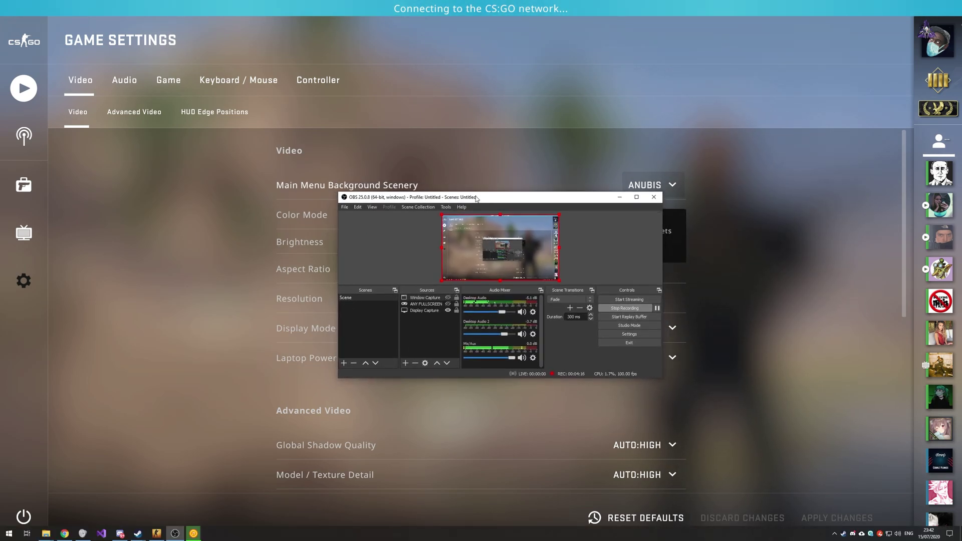
key(alt+Tab)
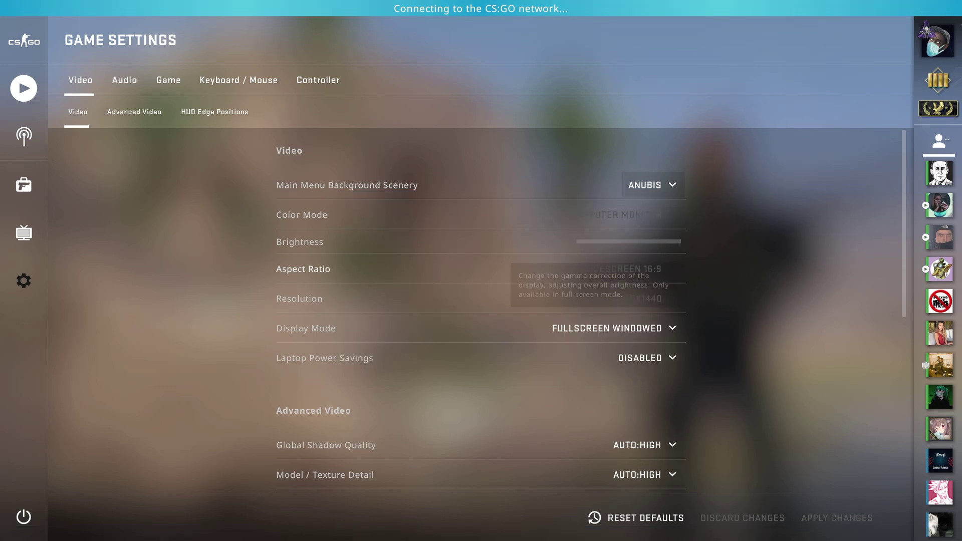
key(alt+Tab)
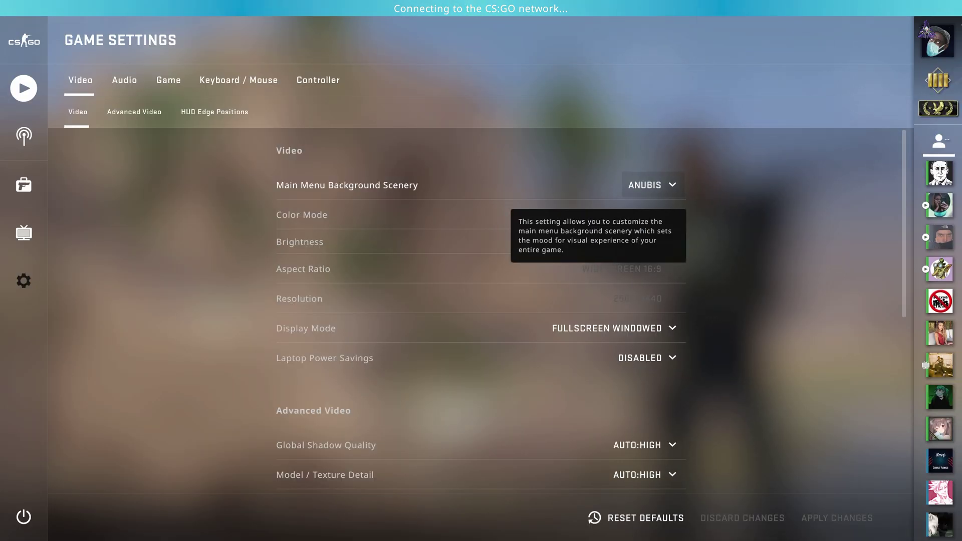
key(alt+Tab)
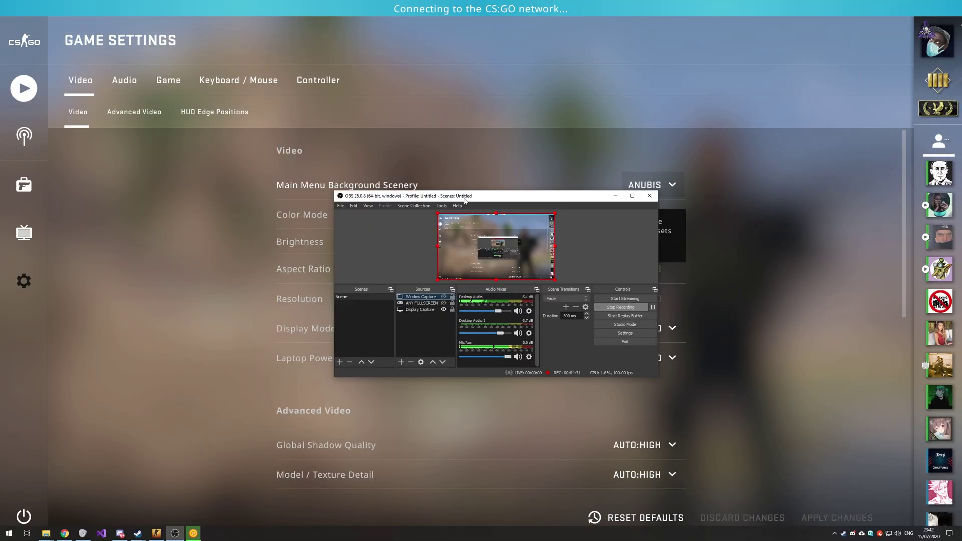
Return to CS:GO and view the Display Mode options, leaving the list without choosing another mode.
key(alt+Tab)
click(662, 328)
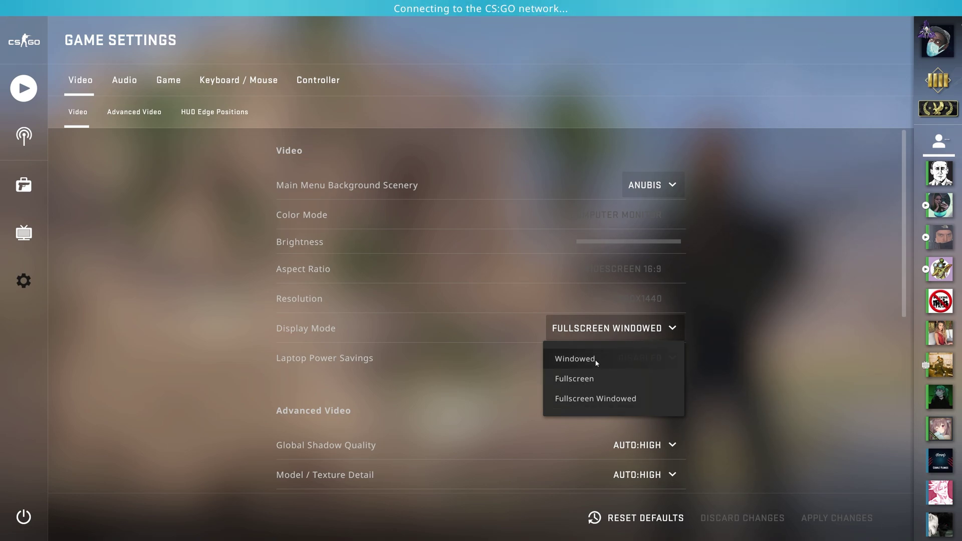
click(750, 307)
Switch to OBS, select the Display Capture source and move the window clear of the game's settings.
mouse_move(940, 237)
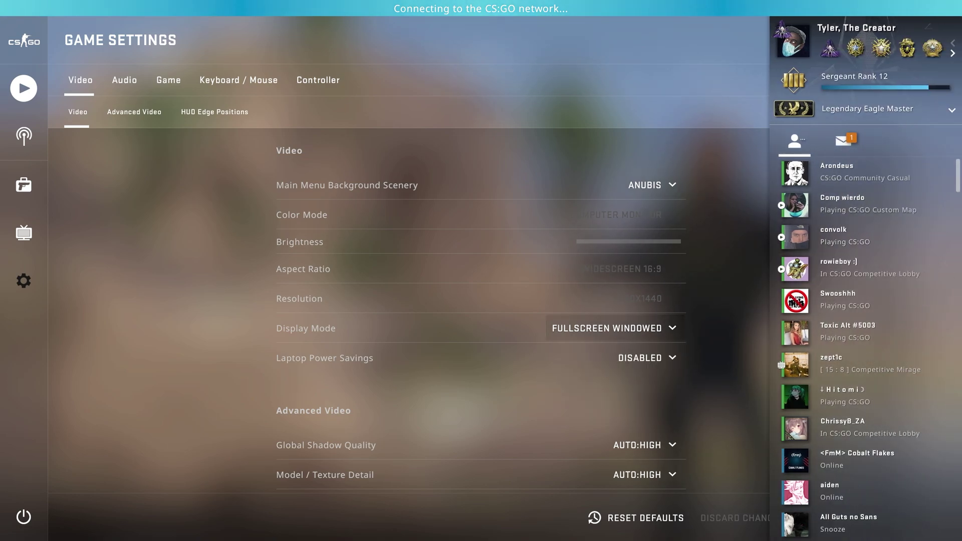
key(alt+Tab)
drag(524, 193, 358, 198)
click(318, 328)
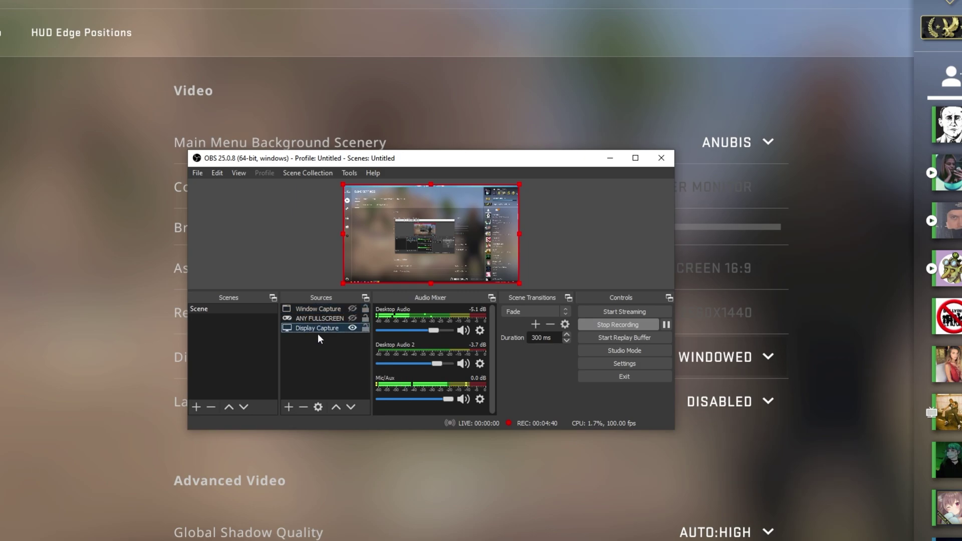
drag(534, 161, 437, 176)
View the game's Display Mode choices once more and dismiss the list without picking one.
click(671, 357)
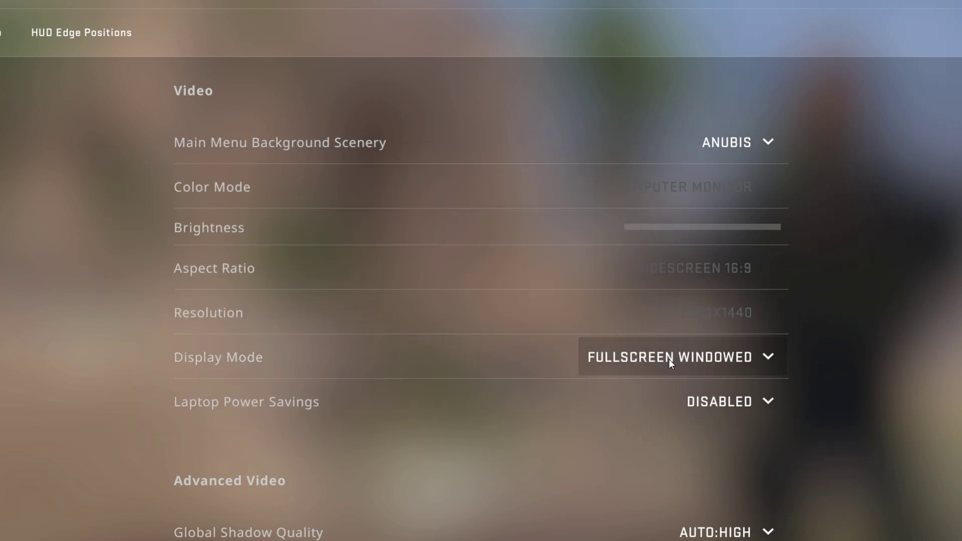
click(671, 358)
click(890, 401)
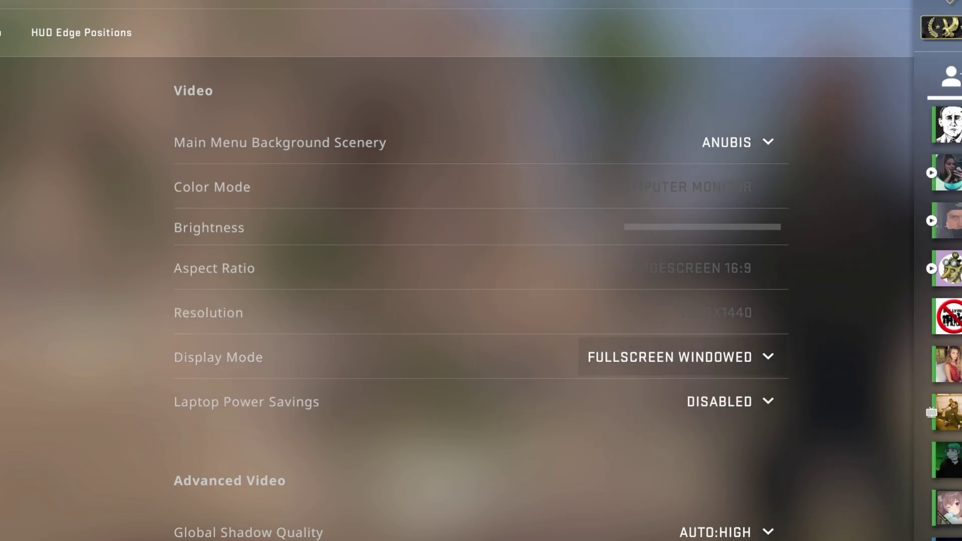
Switch to OBS, select the Window Capture source and move the window back over the game settings.
key(alt+Tab)
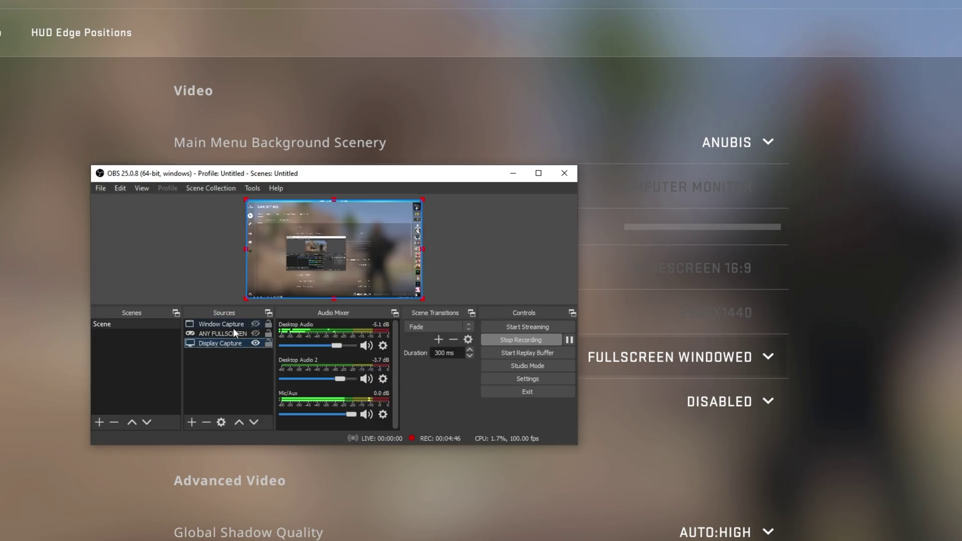
click(223, 325)
drag(311, 177, 481, 174)
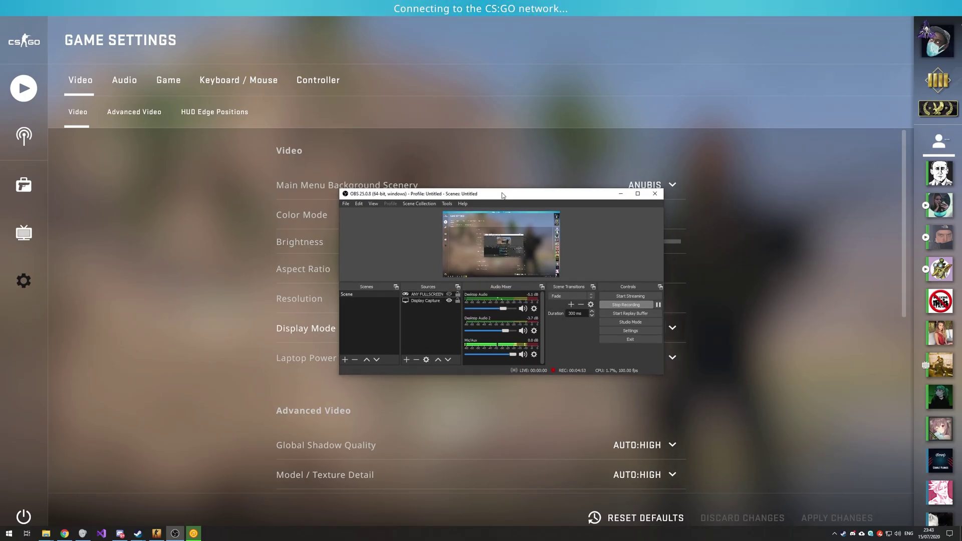
Switch to the browser showing the Counter-Strike release notes for 7/8/2020 and view the Trusted Mode section.
key(alt+Tab)
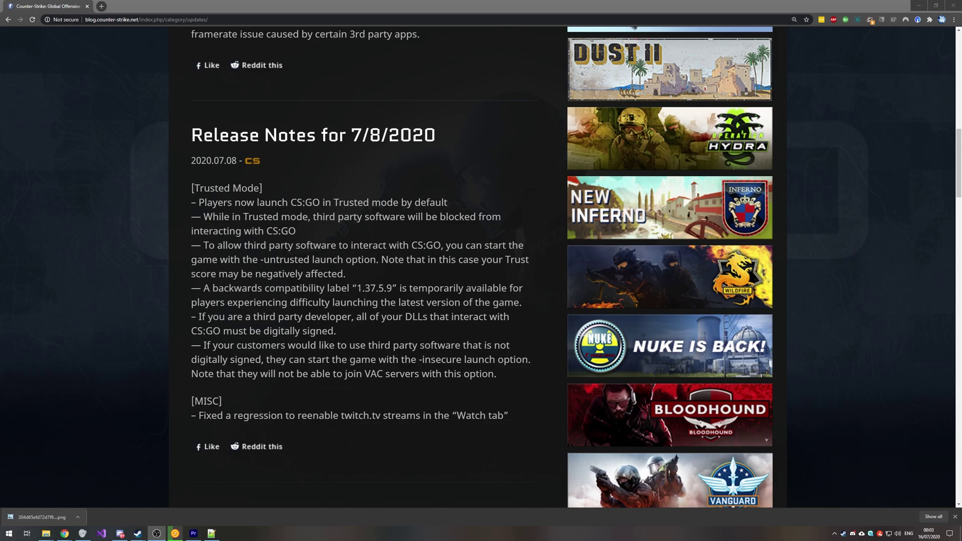
key(alt+Tab)
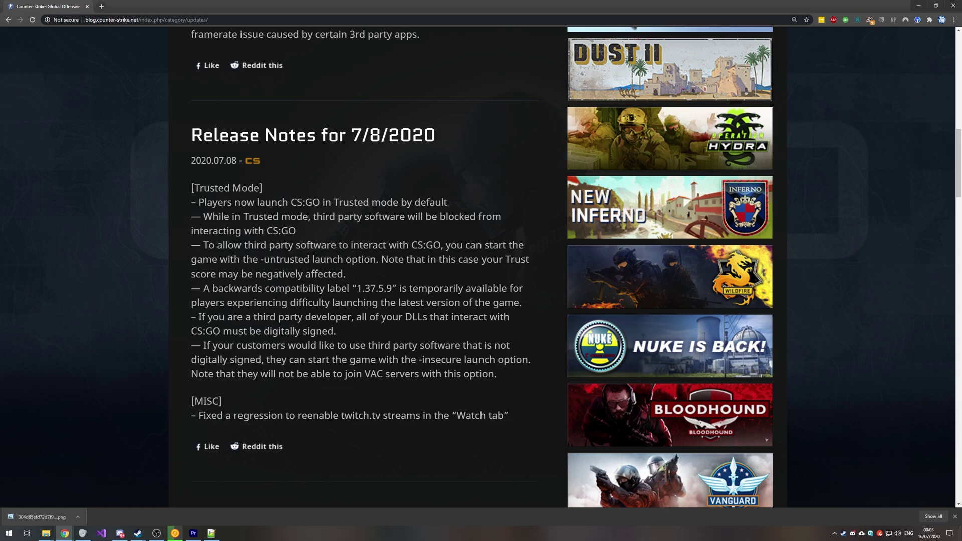
Highlight the -untrusted and -insecure launch options in the Trusted Mode notes, ending on the words "Trust score".
drag(309, 259, 260, 259)
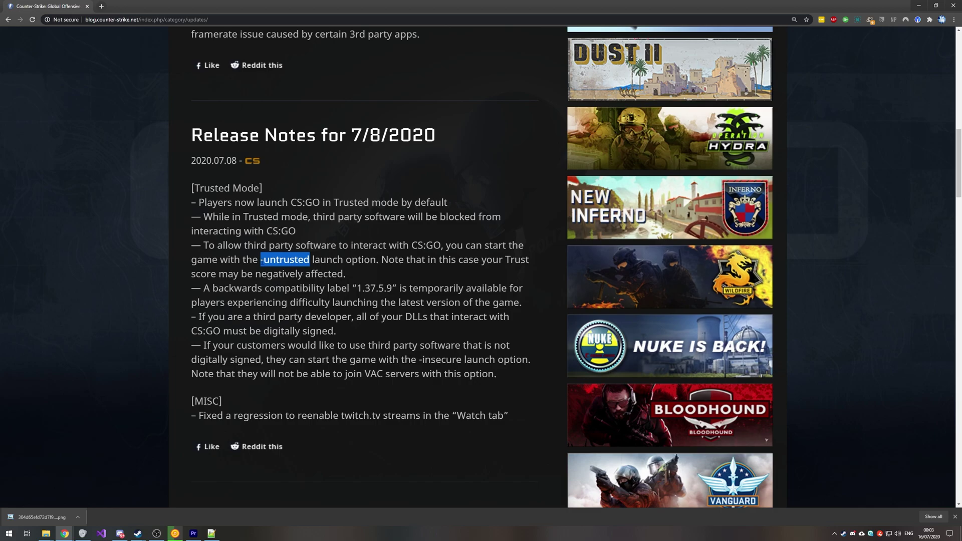
drag(419, 360, 462, 360)
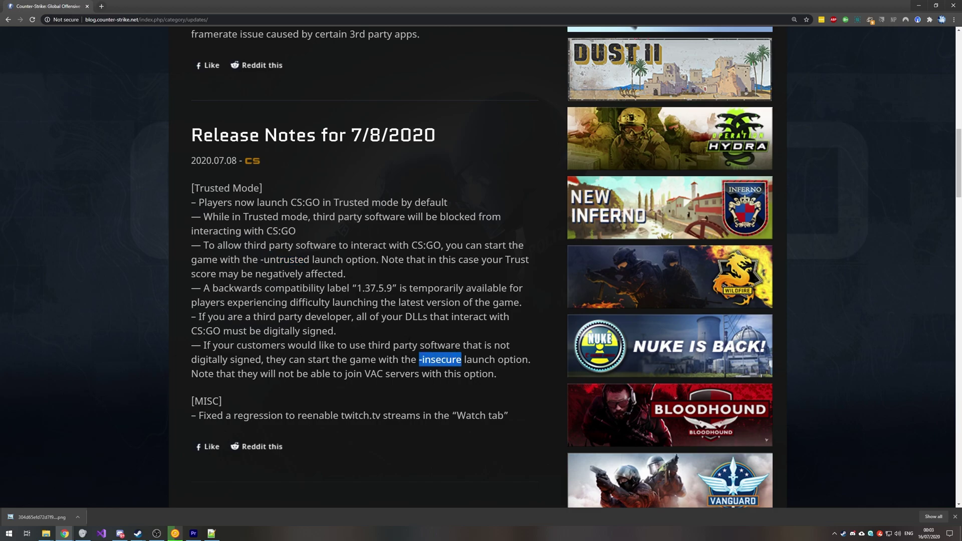
drag(260, 259, 310, 259)
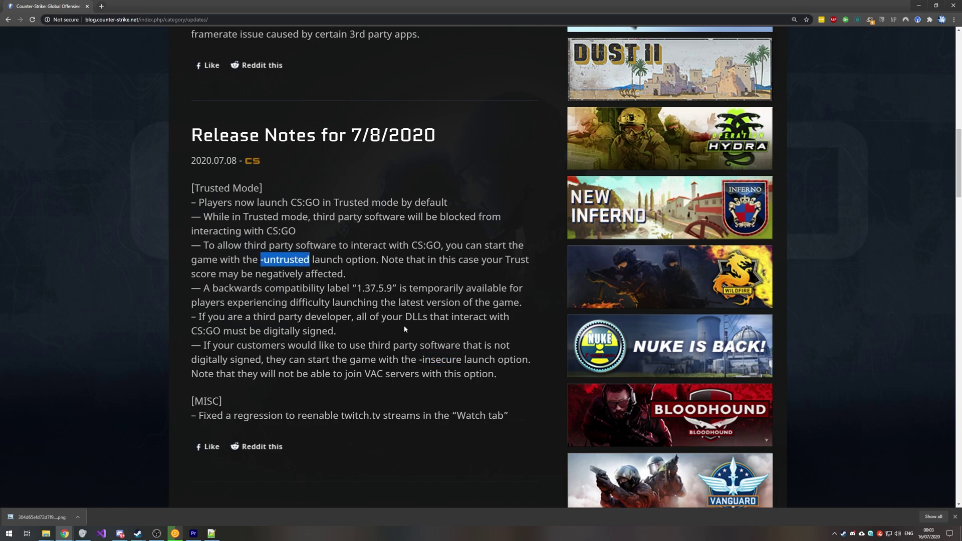
drag(503, 259, 260, 259)
drag(505, 259, 219, 274)
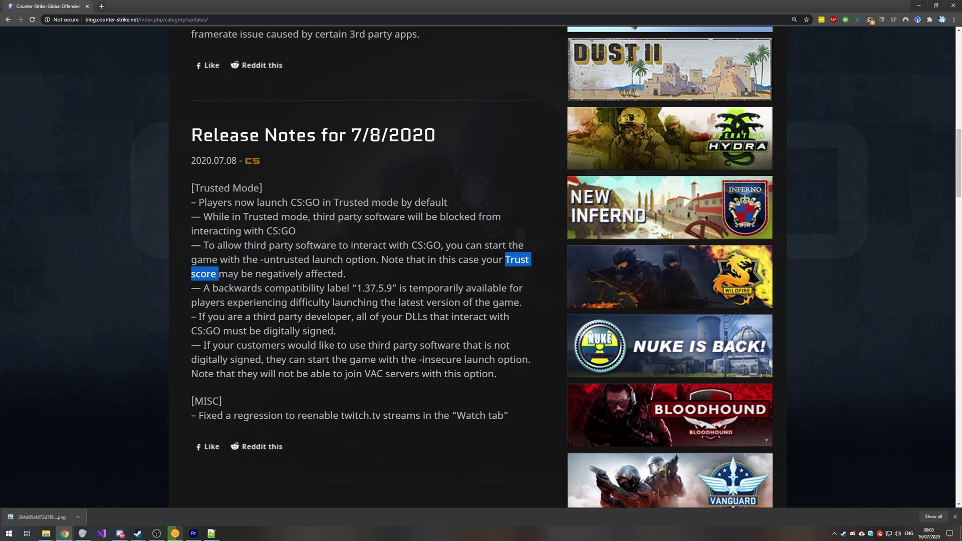
Highlight the -insecure launch option and its note about VAC servers, and clear the selection.
drag(419, 359, 461, 360)
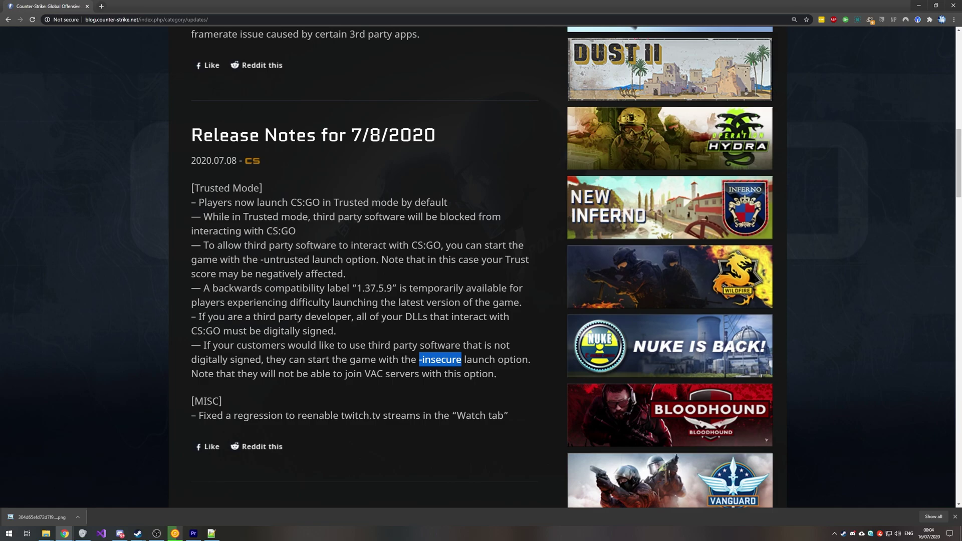
drag(192, 360, 261, 359)
drag(419, 360, 461, 360)
drag(365, 374, 494, 374)
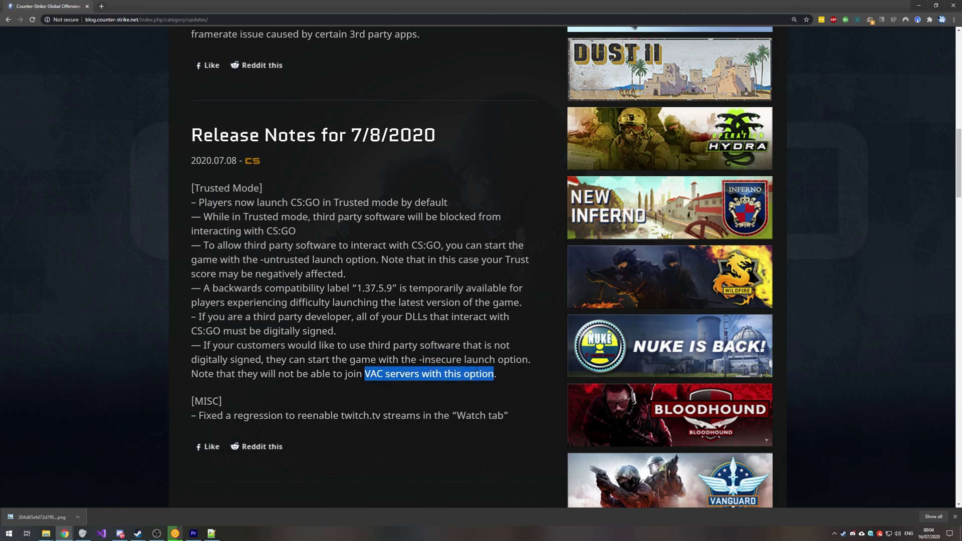
click(502, 376)
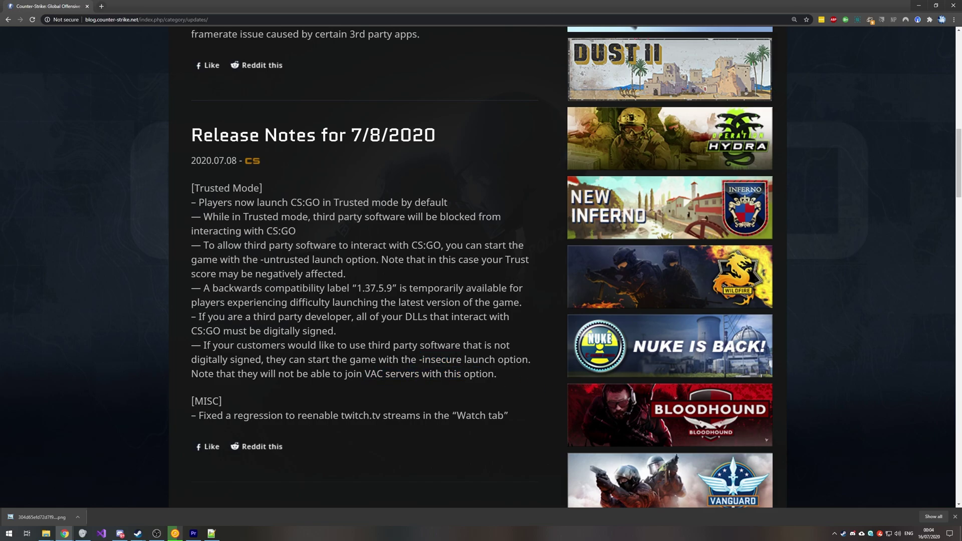
Review the Trust score note and compare the -untrusted and -insecure launch options by highlighting them, and clear the selection.
drag(506, 259, 200, 275)
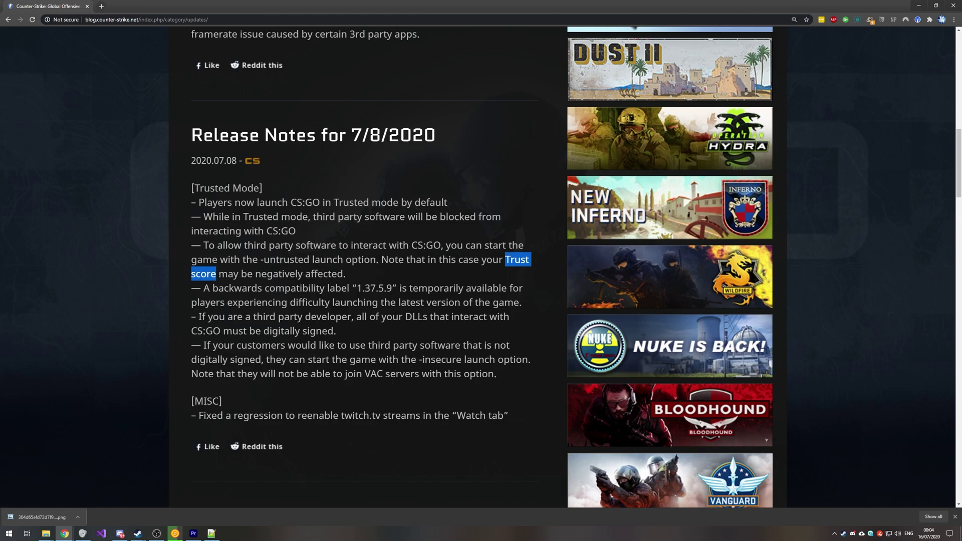
drag(261, 260, 309, 259)
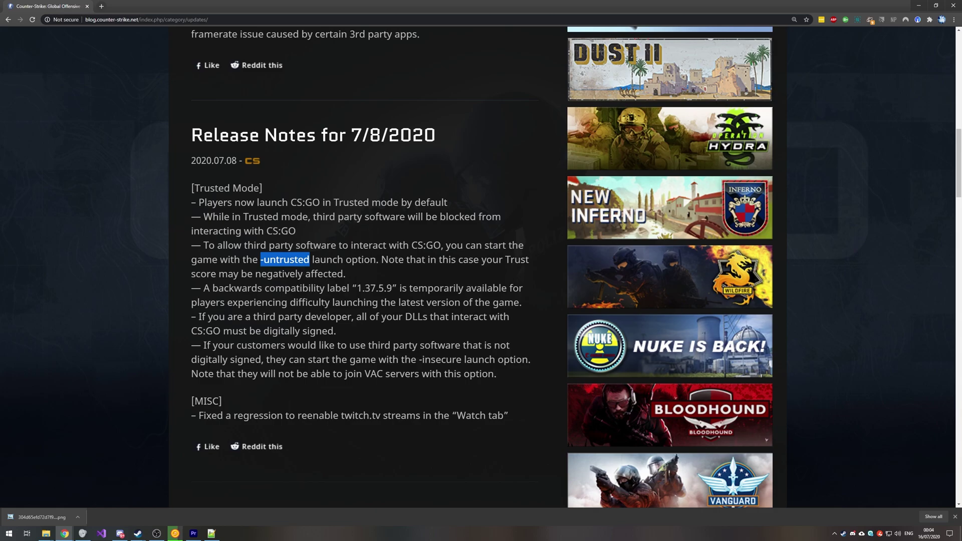
drag(419, 359, 461, 359)
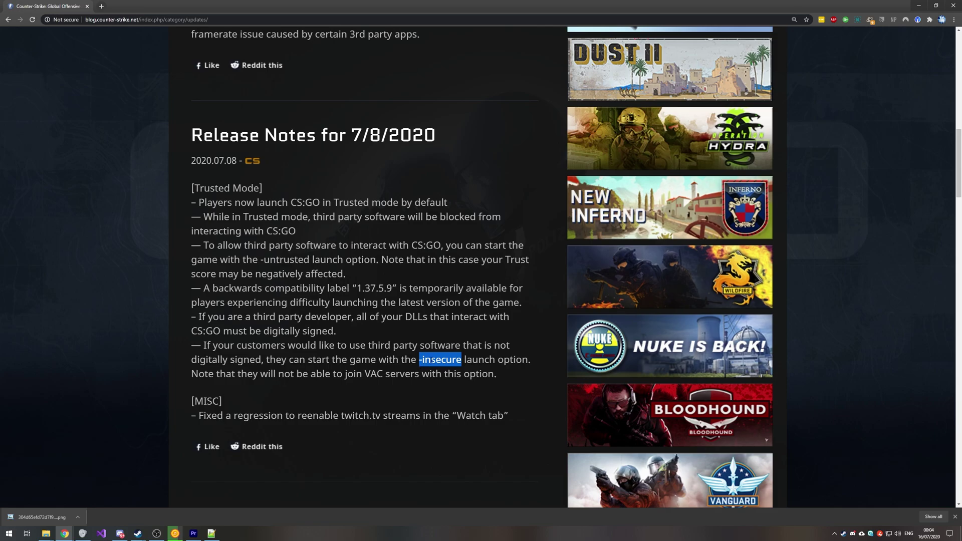
click(431, 360)
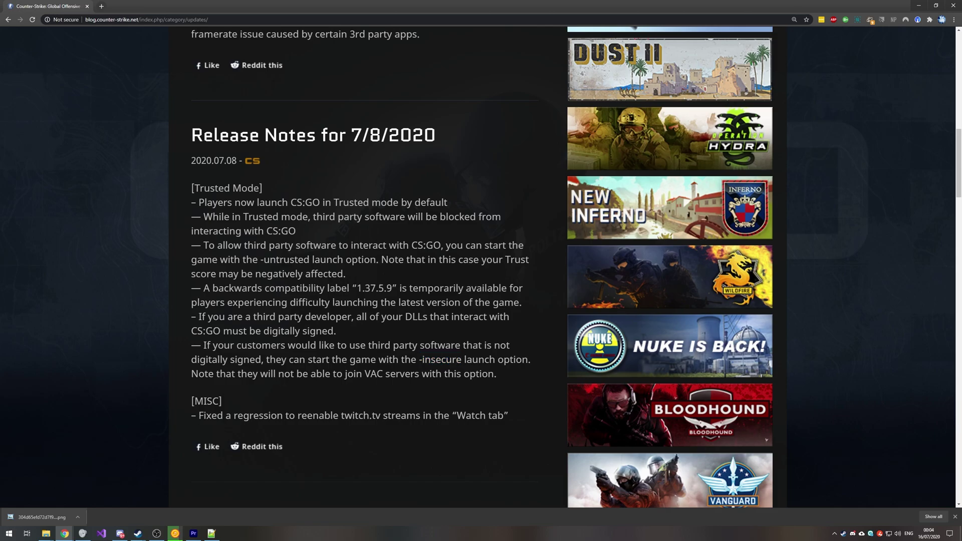
drag(260, 260, 312, 260)
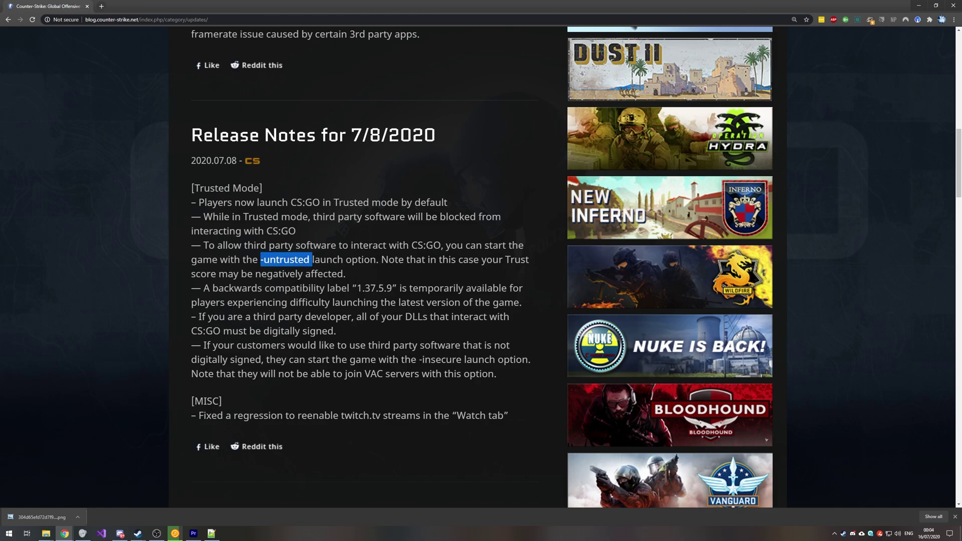
drag(419, 360, 464, 359)
click(393, 405)
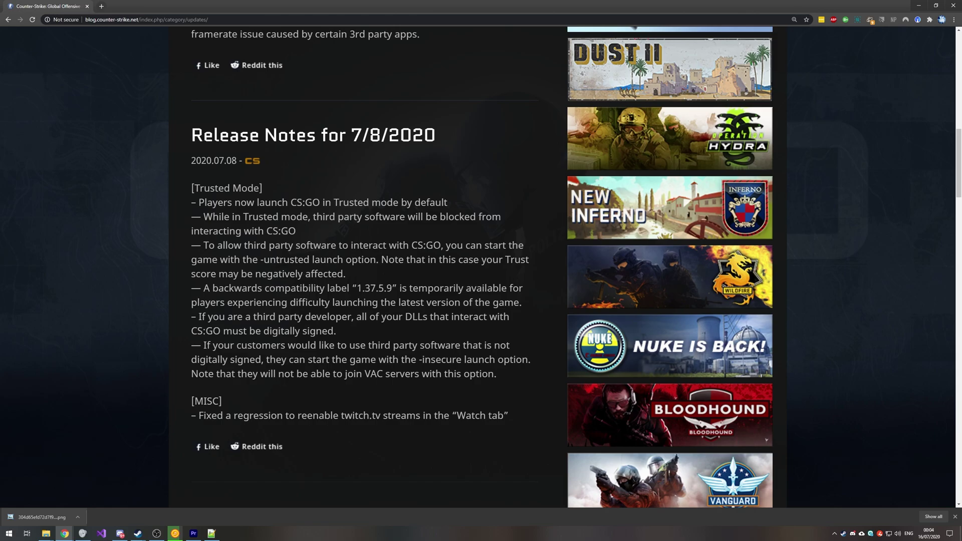
Switch to Steam and open the launch options in the properties of Counter-Strike: Global Offensive.
key(alt+Tab)
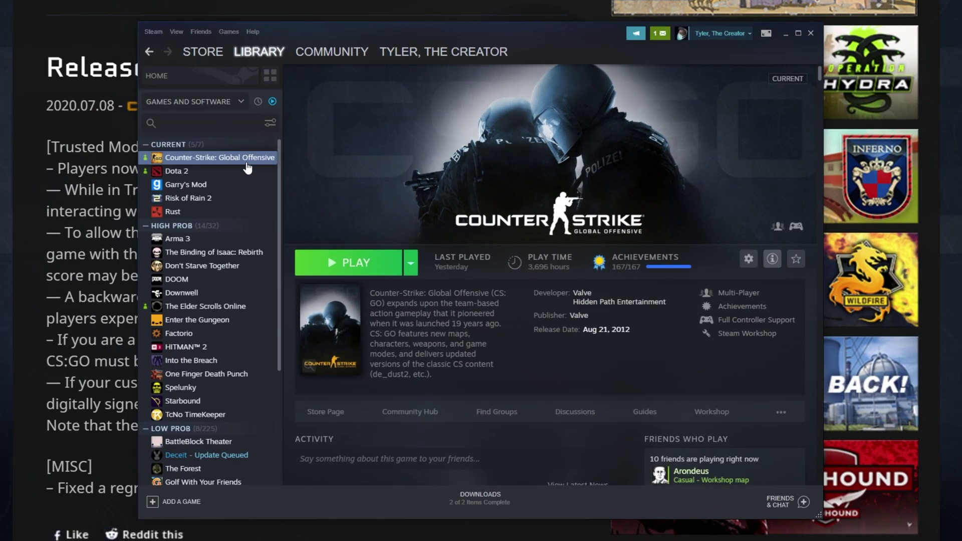
right_click(243, 166)
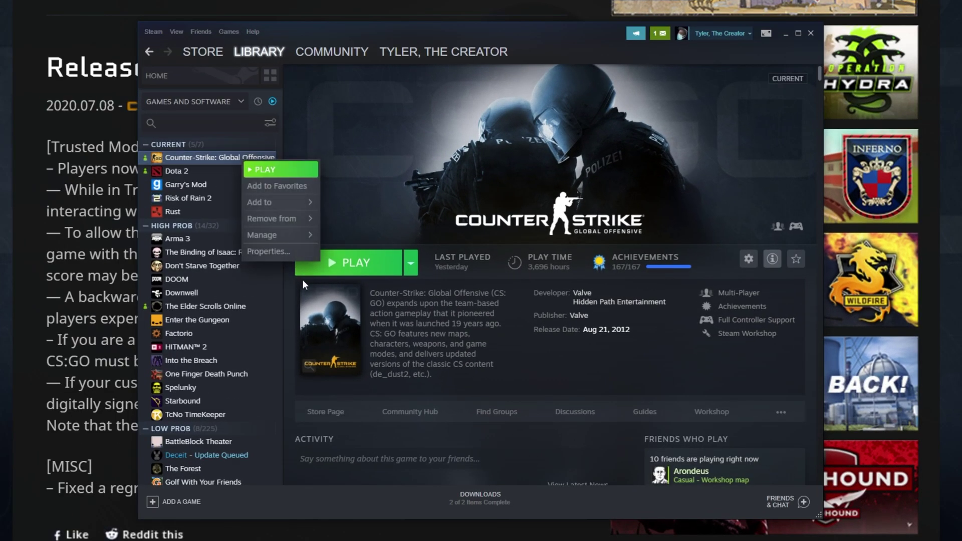
click(285, 249)
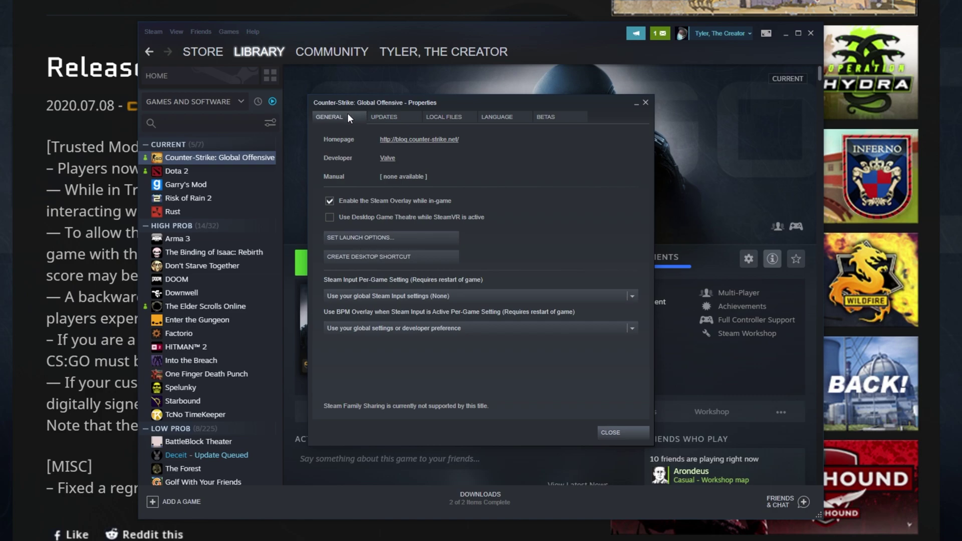
click(390, 234)
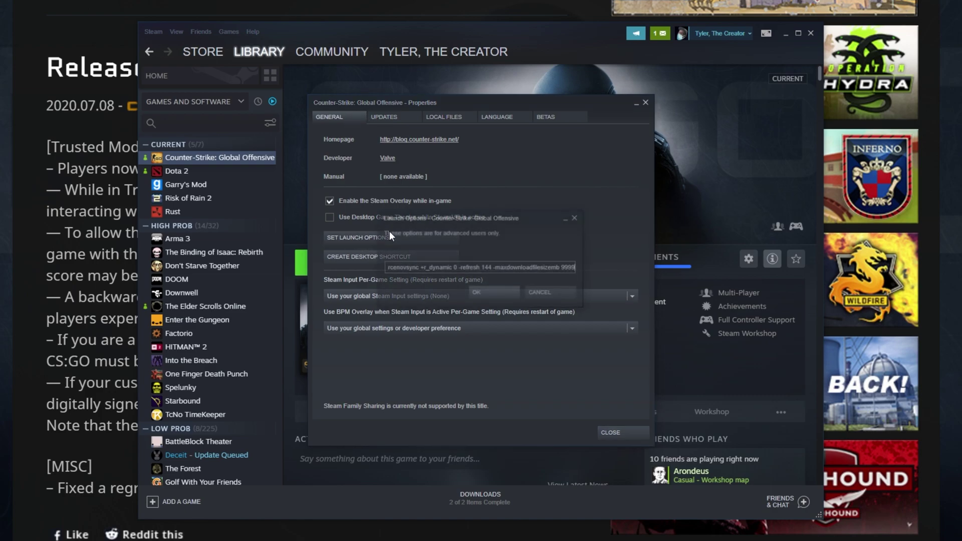
drag(496, 270, 679, 284)
click(559, 273)
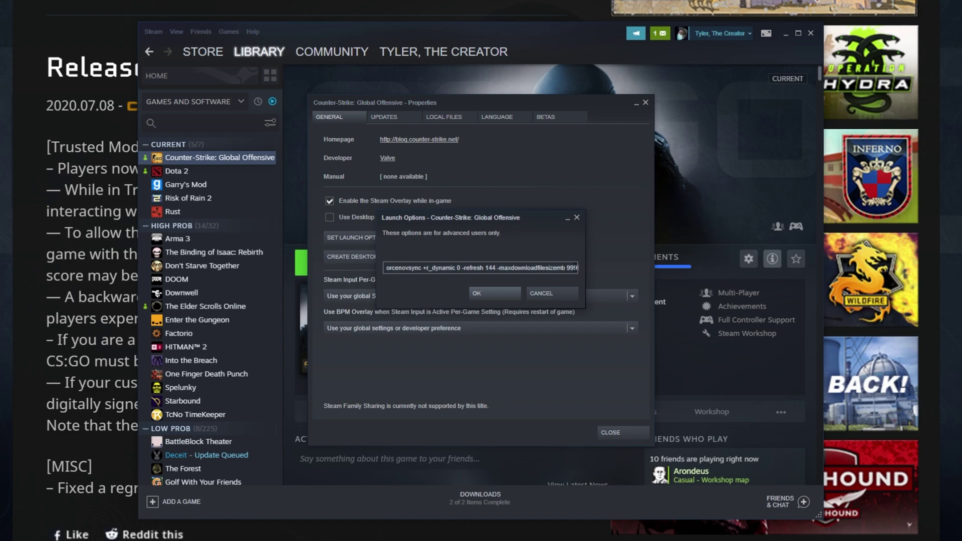
Try adding -insecure at the end of the game's launch options and delete it again.
click(576, 268)
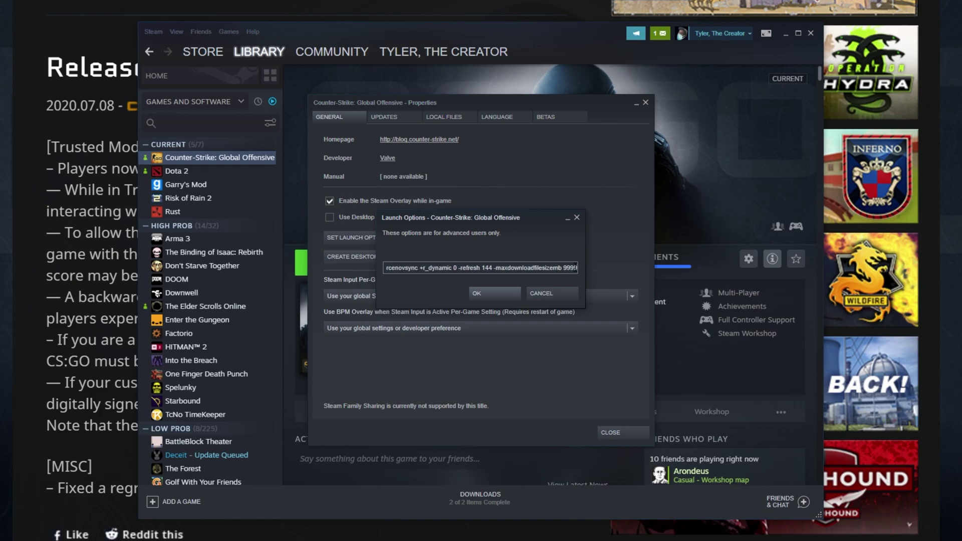
text(-insecure)
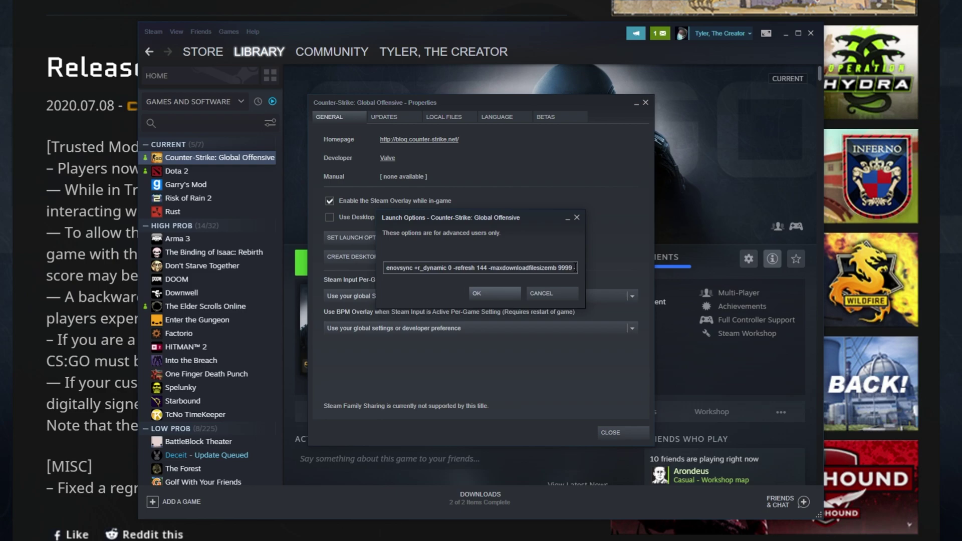
key(BackSpace)
key(BackSpace)
key(BackSpace)
key(BackSpace)
key(BackSpace)
key(BackSpace)
key(BackSpace)
key(BackSpace)
key(BackSpace)
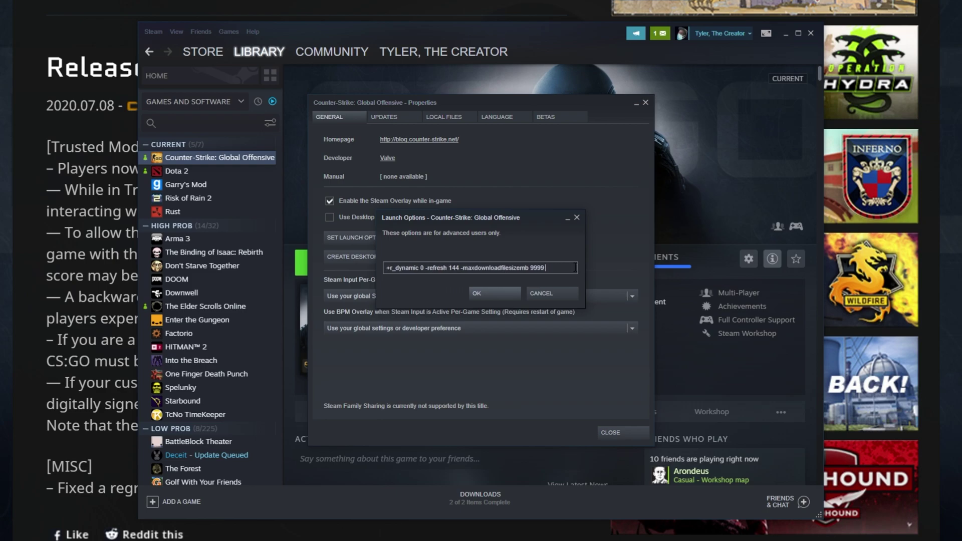
Try -untrusted at the end of the launch options, remove it again and close the game's properties.
text(-untrusted)
double_click(546, 268)
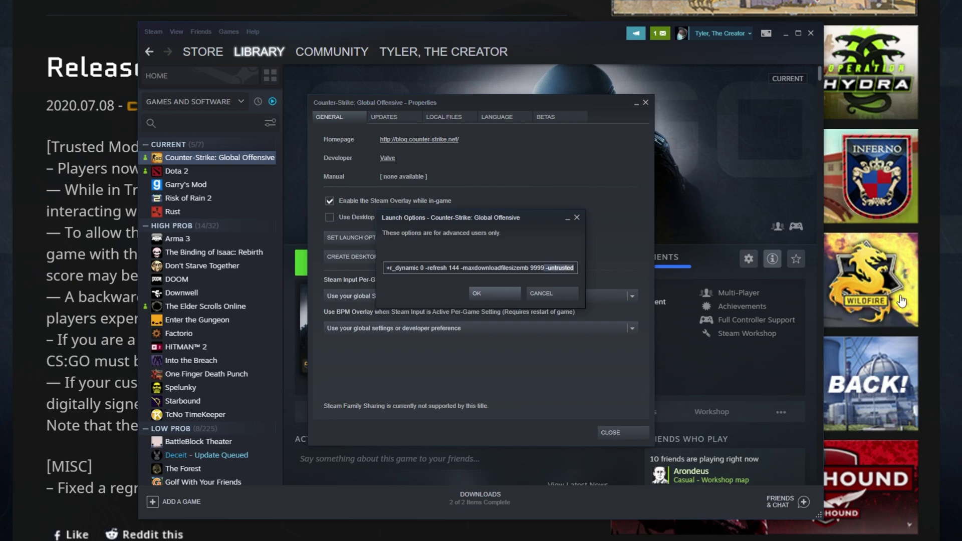
key(BackSpace)
click(515, 293)
click(614, 432)
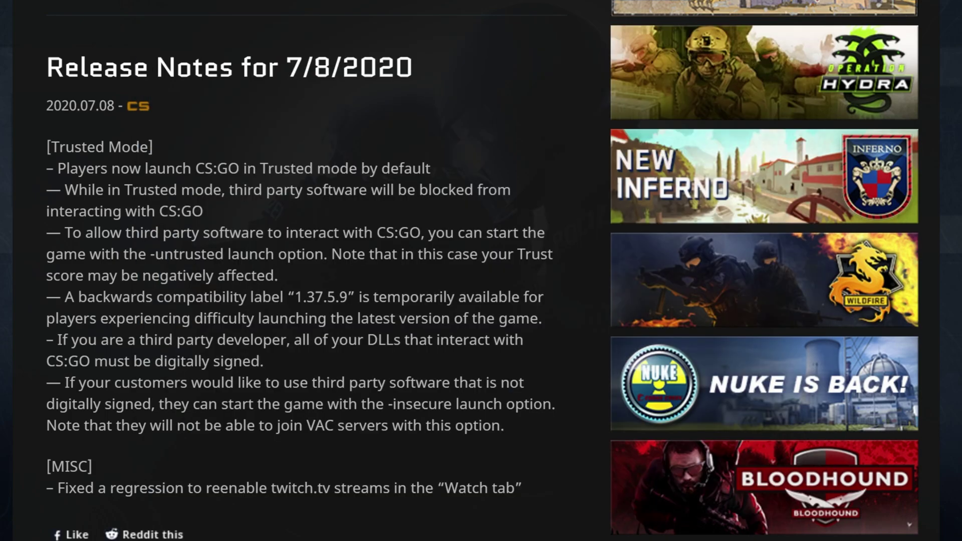
Highlight the full text of the 7/8/2020 release notes and the page's web address in the browser, and clear the selection.
drag(44, 143, 551, 491)
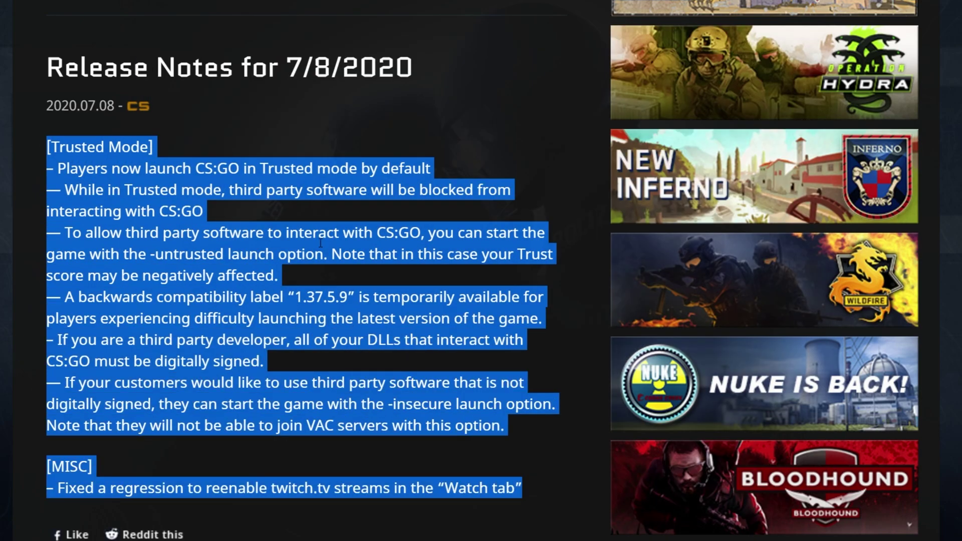
key(alt+Tab)
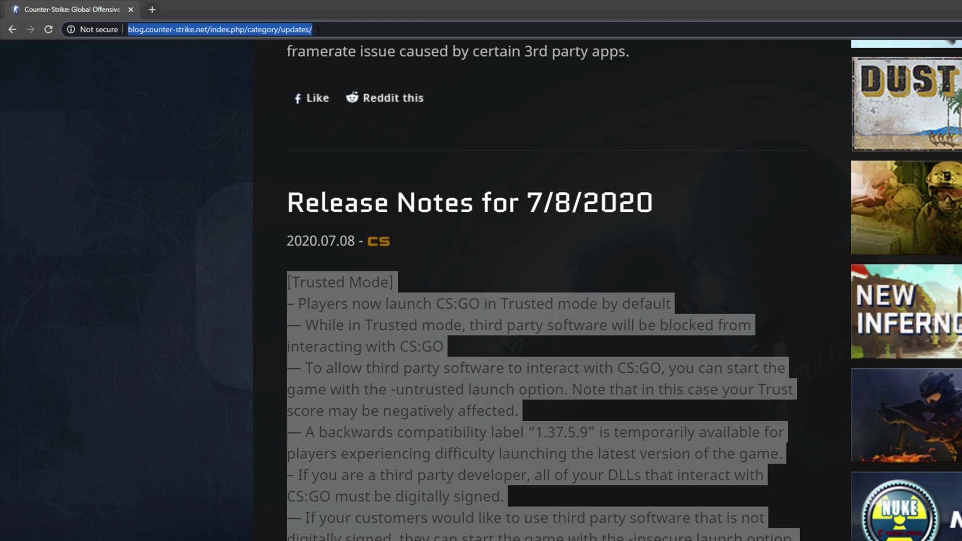
click(435, 304)
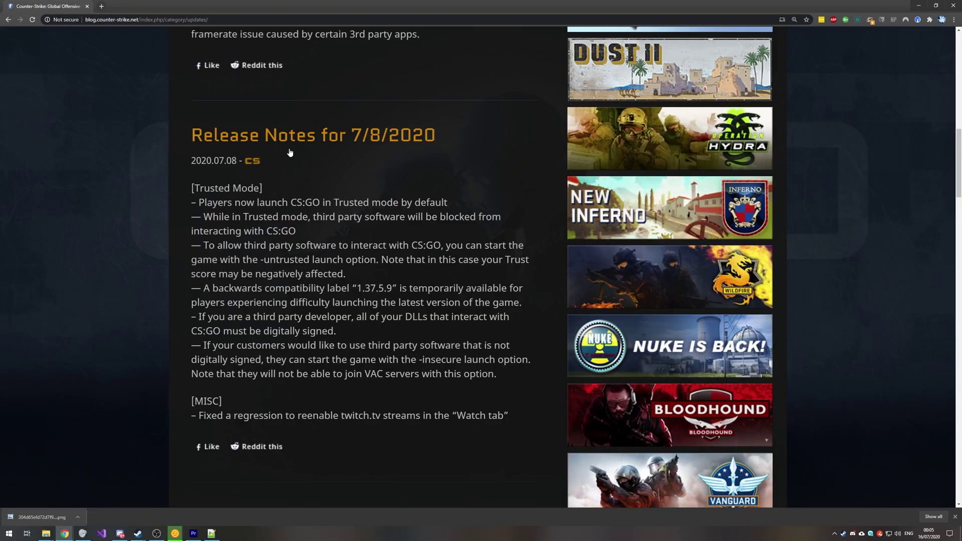